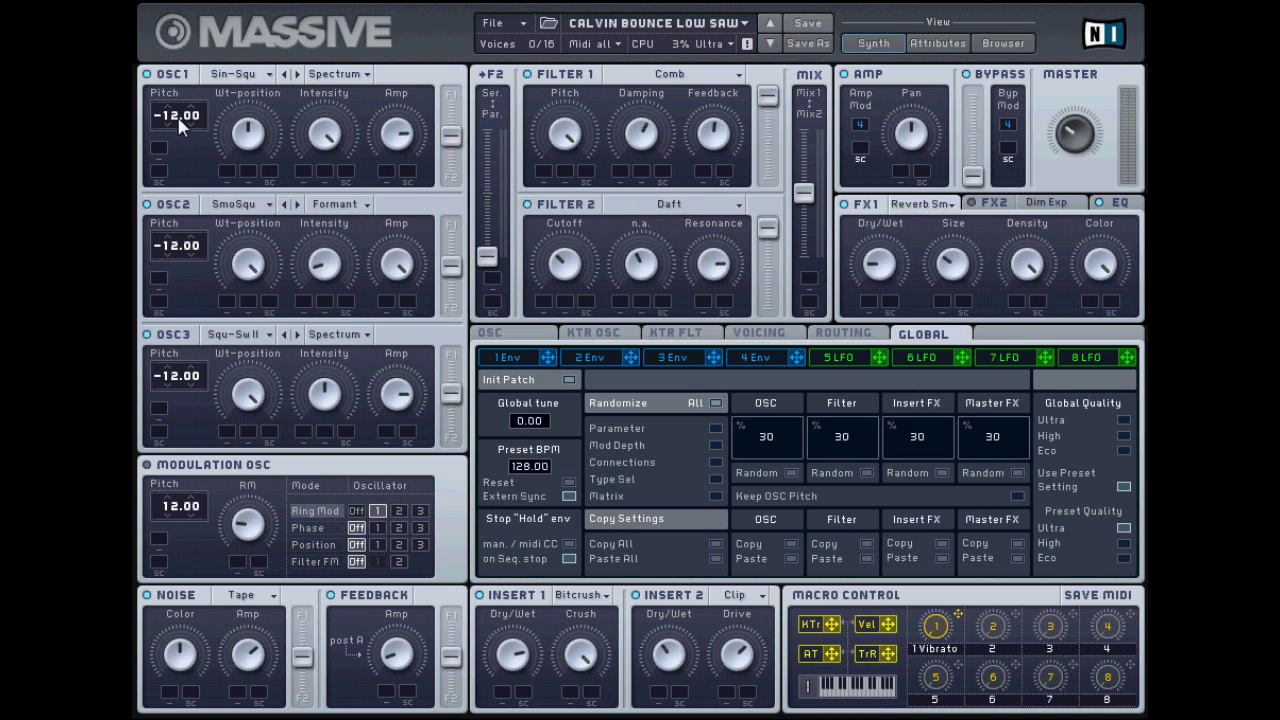
Examine the wavetable, mode and knob settings of the three oscillators, re-picking Sin-Square for OSC 1 and Square-Saw II for OSC 3
{"action": "left_click", "coordinate": [236, 74]}
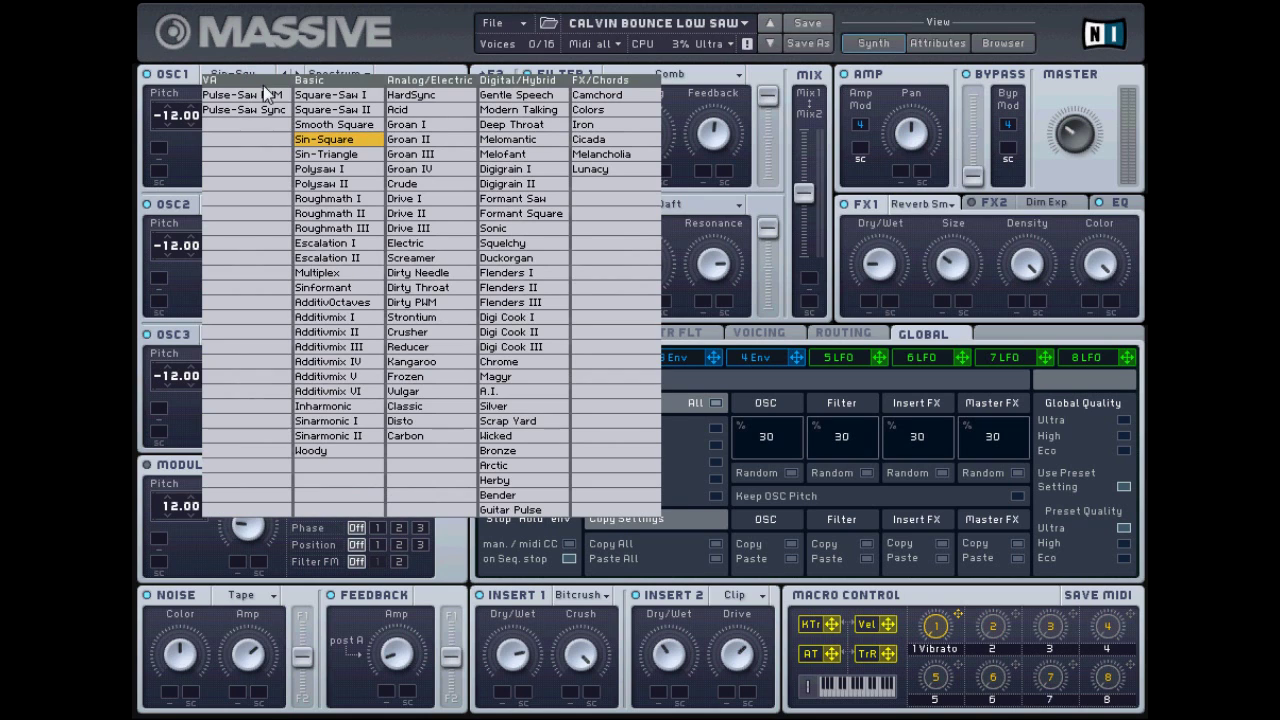
{"action": "left_click", "coordinate": [305, 146]}
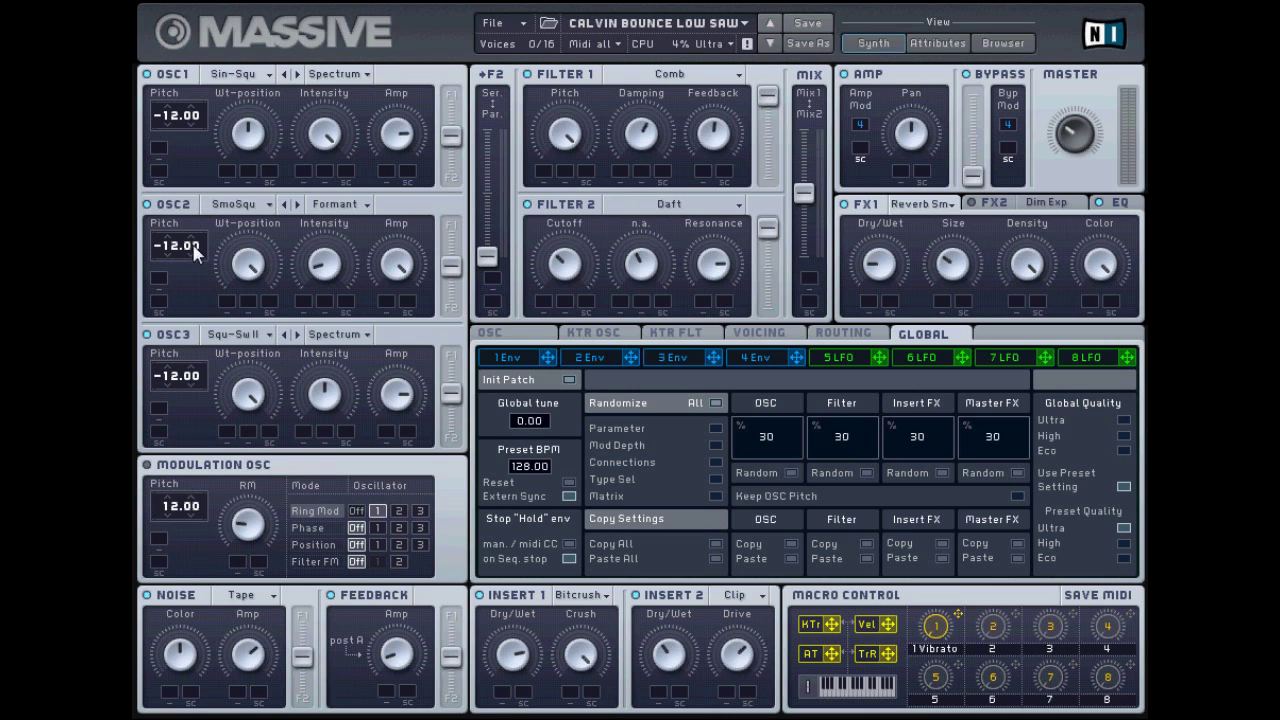
{"action": "left_click", "coordinate": [247, 207]}
{"action": "left_click", "coordinate": [252, 268]}
{"action": "left_click", "coordinate": [367, 205]}
{"action": "left_click", "coordinate": [342, 258]}
{"action": "left_click_drag", "start_coordinate": [342, 262], "coordinate": [332, 262]}
{"action": "left_click", "coordinate": [256, 340]}
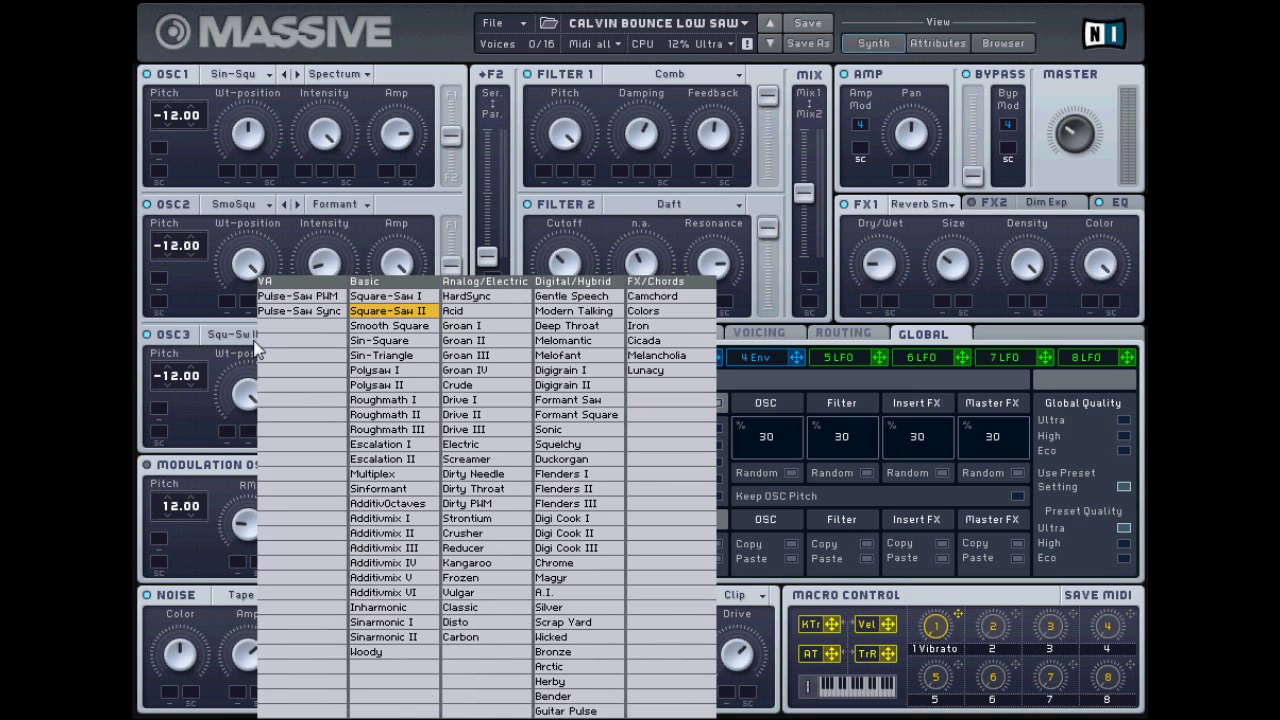
{"action": "left_click", "coordinate": [390, 313]}
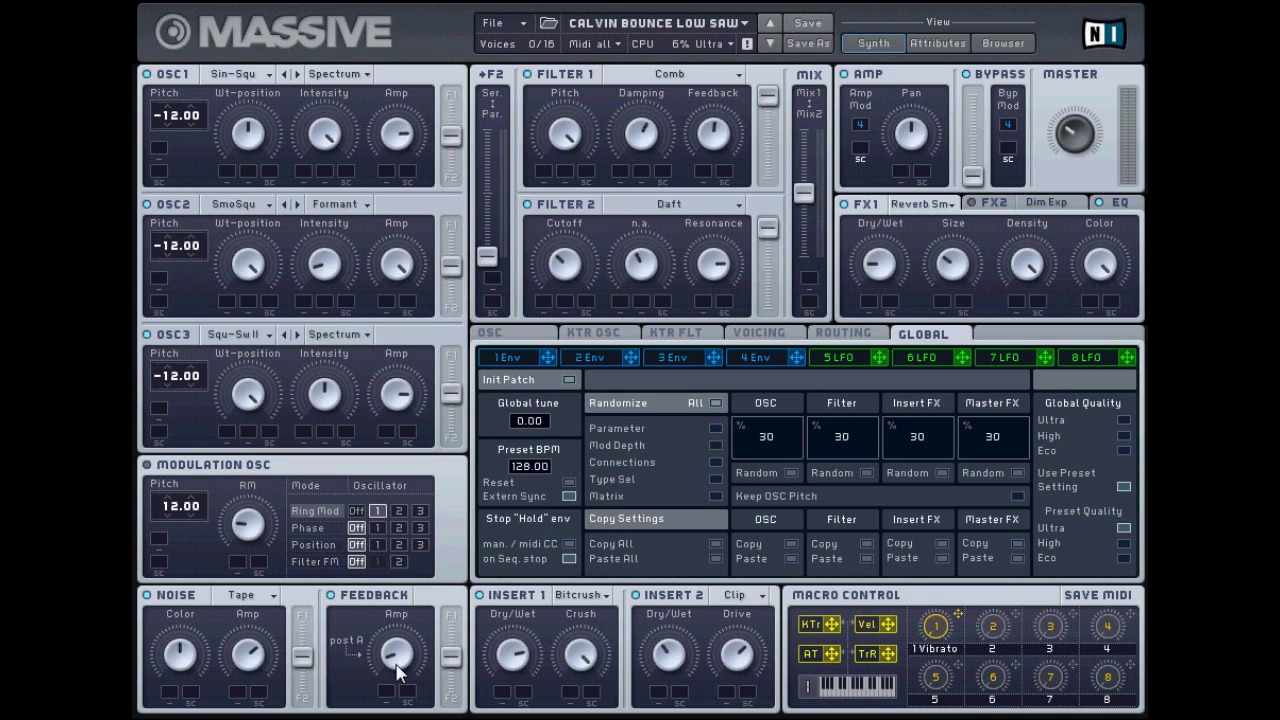
Check both insert effects, re-picking Bitcrusher for Insert 1 and Hardclipper for Insert 2
{"action": "left_click", "coordinate": [590, 596]}
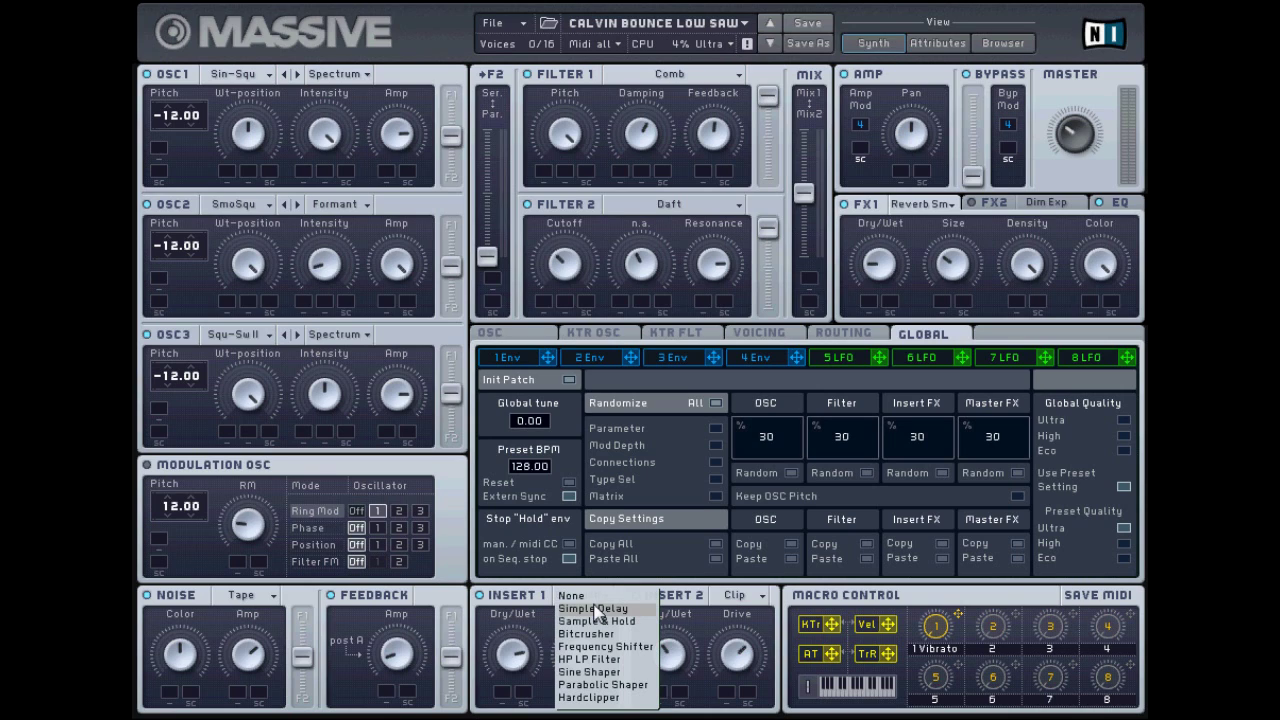
{"action": "left_click", "coordinate": [577, 635]}
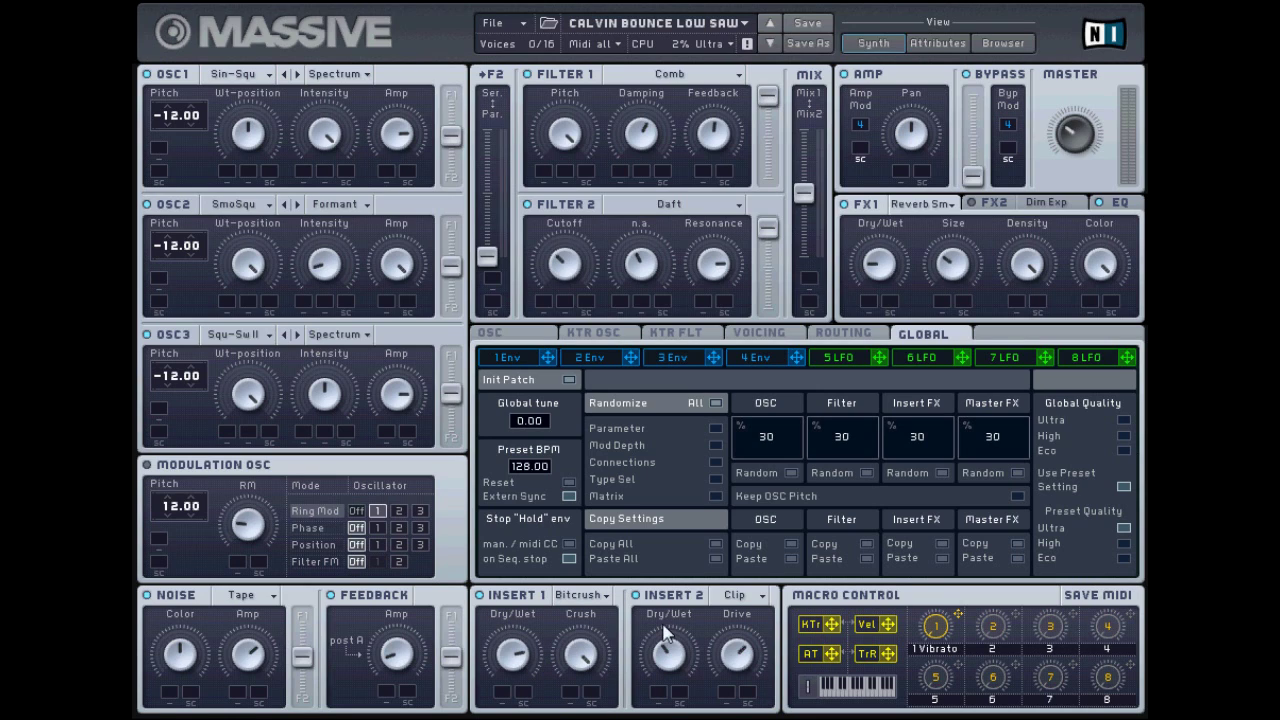
{"action": "left_click", "coordinate": [738, 597]}
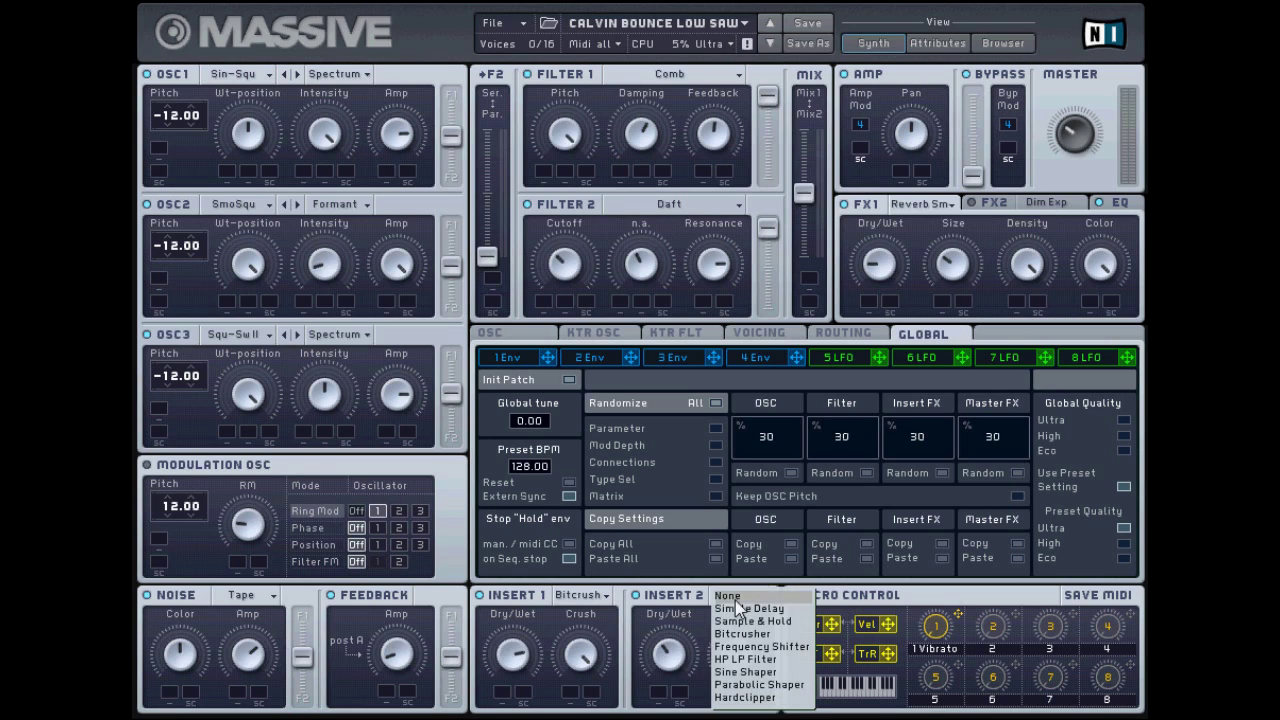
{"action": "left_click", "coordinate": [612, 625]}
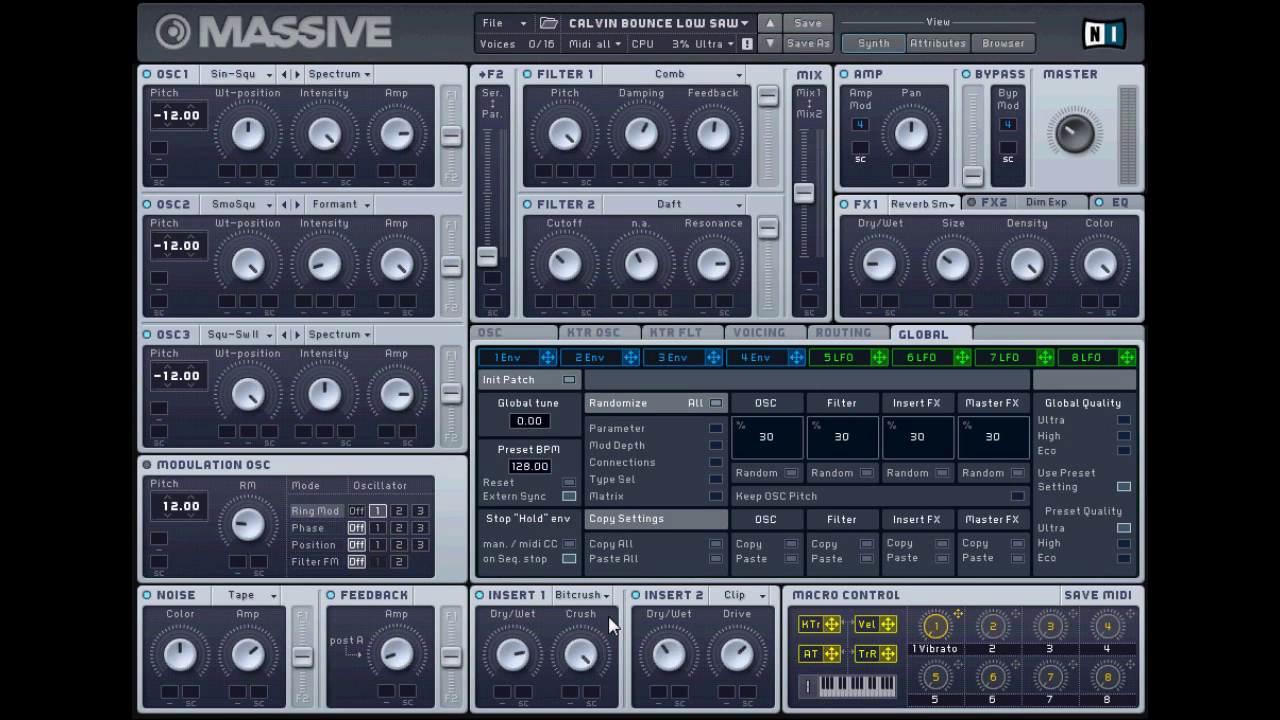
{"action": "left_click", "coordinate": [735, 596]}
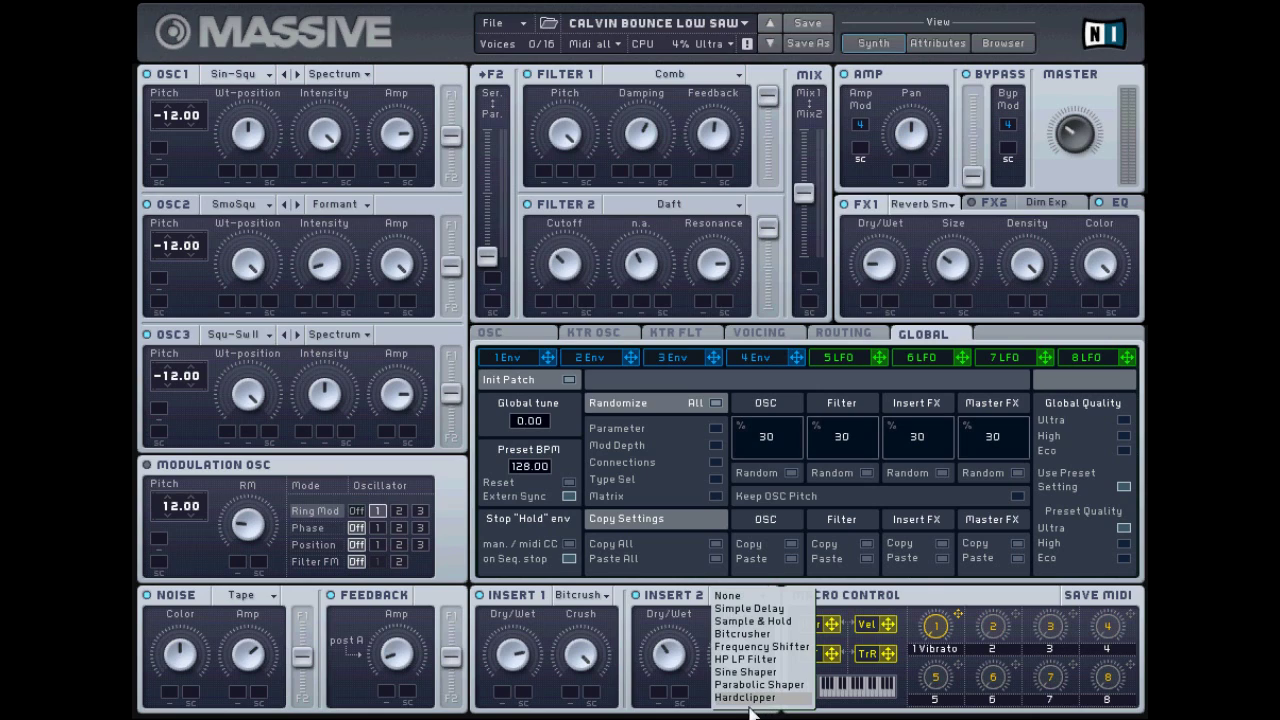
{"action": "left_click", "coordinate": [742, 705]}
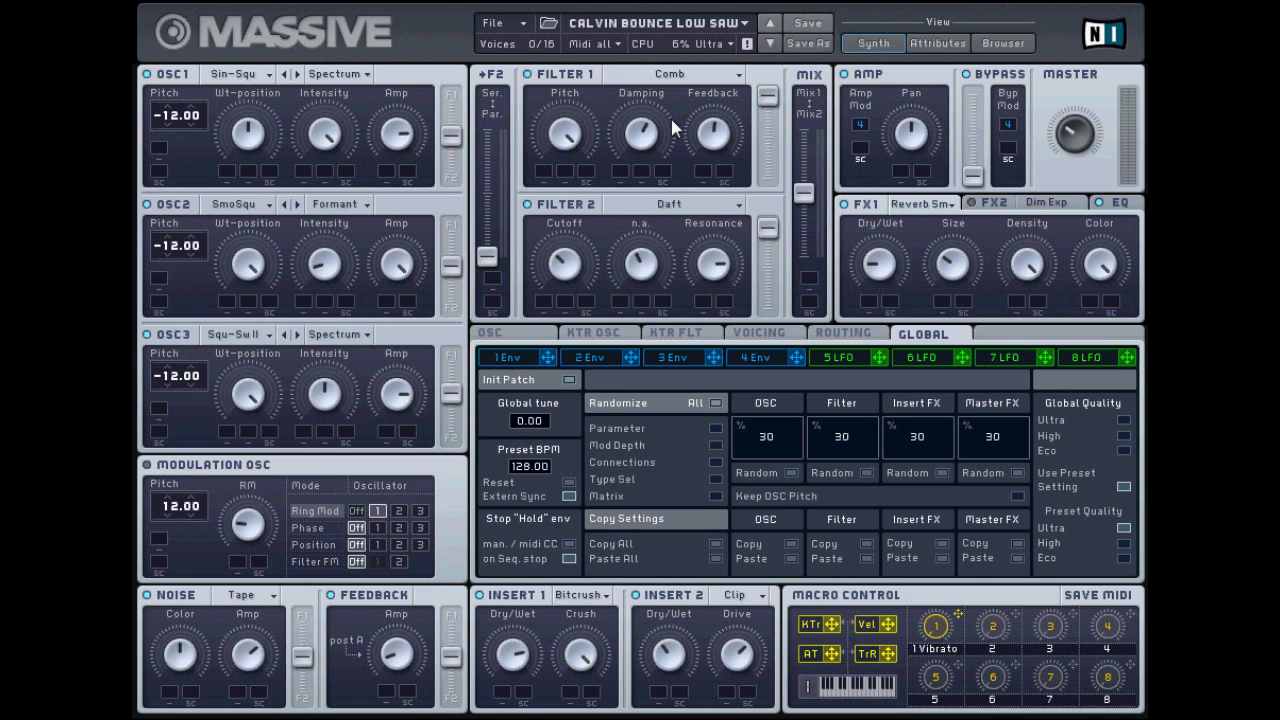
Check the types and levels of Filter 1 and Filter 2, re-picking Daft for Filter 2
{"action": "left_click", "coordinate": [640, 76]}
{"action": "left_click", "coordinate": [622, 214]}
{"action": "left_click_drag", "start_coordinate": [769, 166], "coordinate": [766, 14]}
{"action": "left_click", "coordinate": [687, 204]}
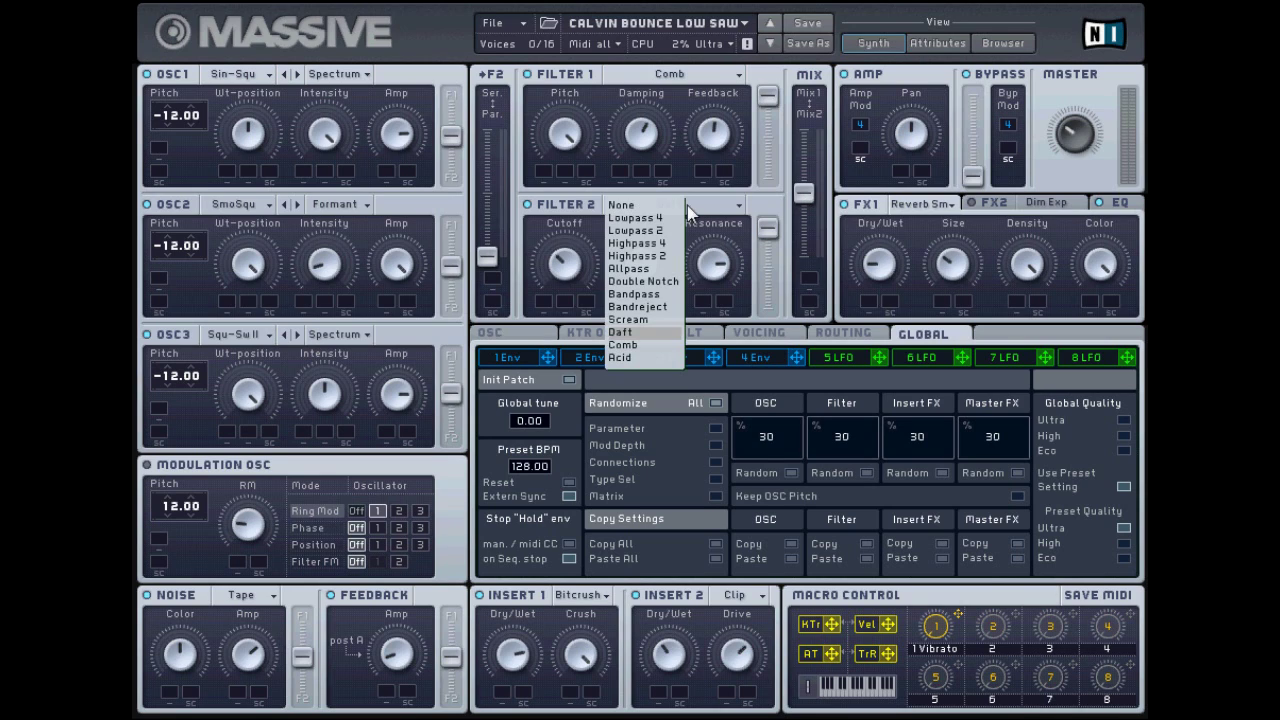
{"action": "left_click", "coordinate": [619, 334]}
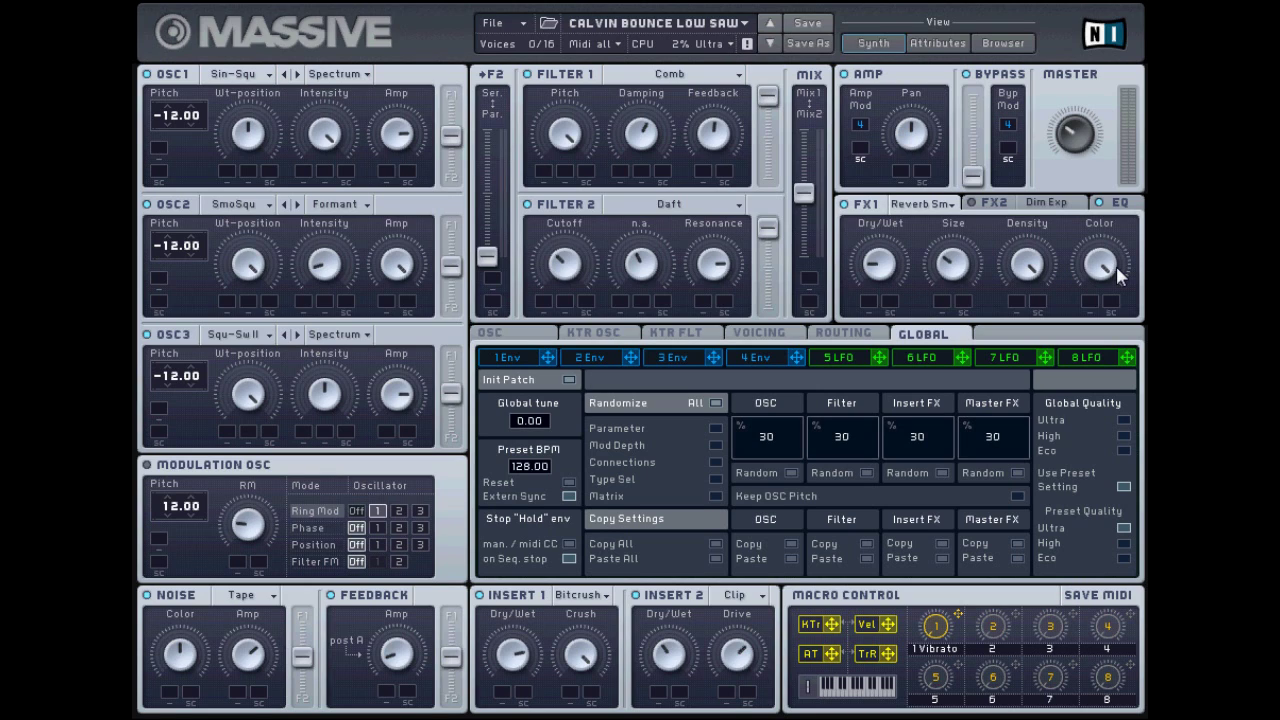
Review the low saw patch's EQ, voicing, glide and vibrato settings, and the shape of envelope 4
{"action": "left_click", "coordinate": [1135, 202]}
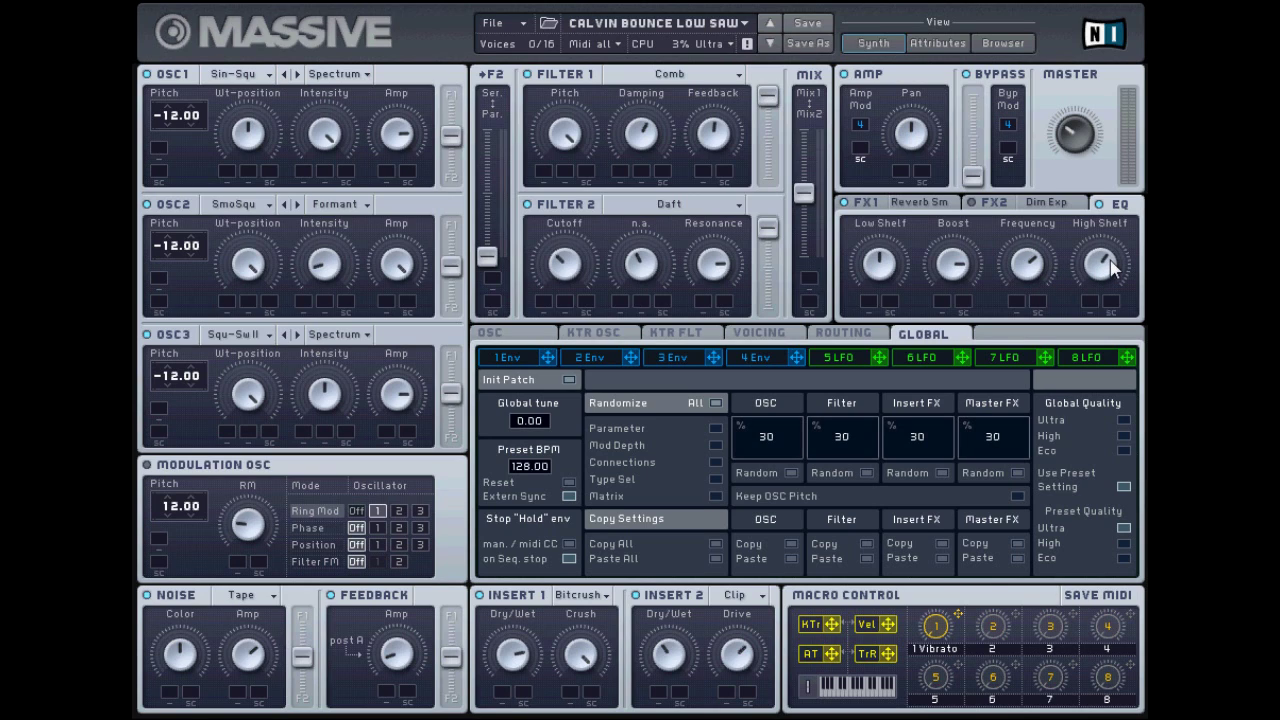
{"action": "left_click", "coordinate": [760, 333]}
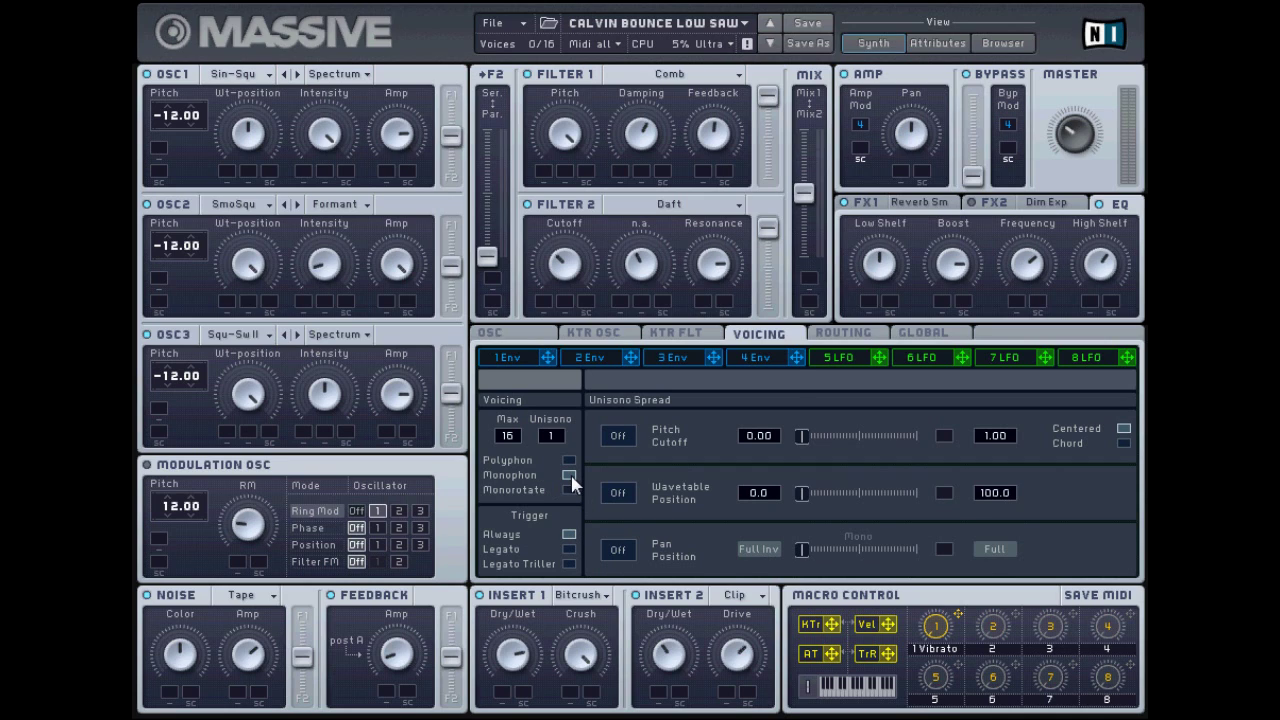
{"action": "left_click", "coordinate": [521, 337]}
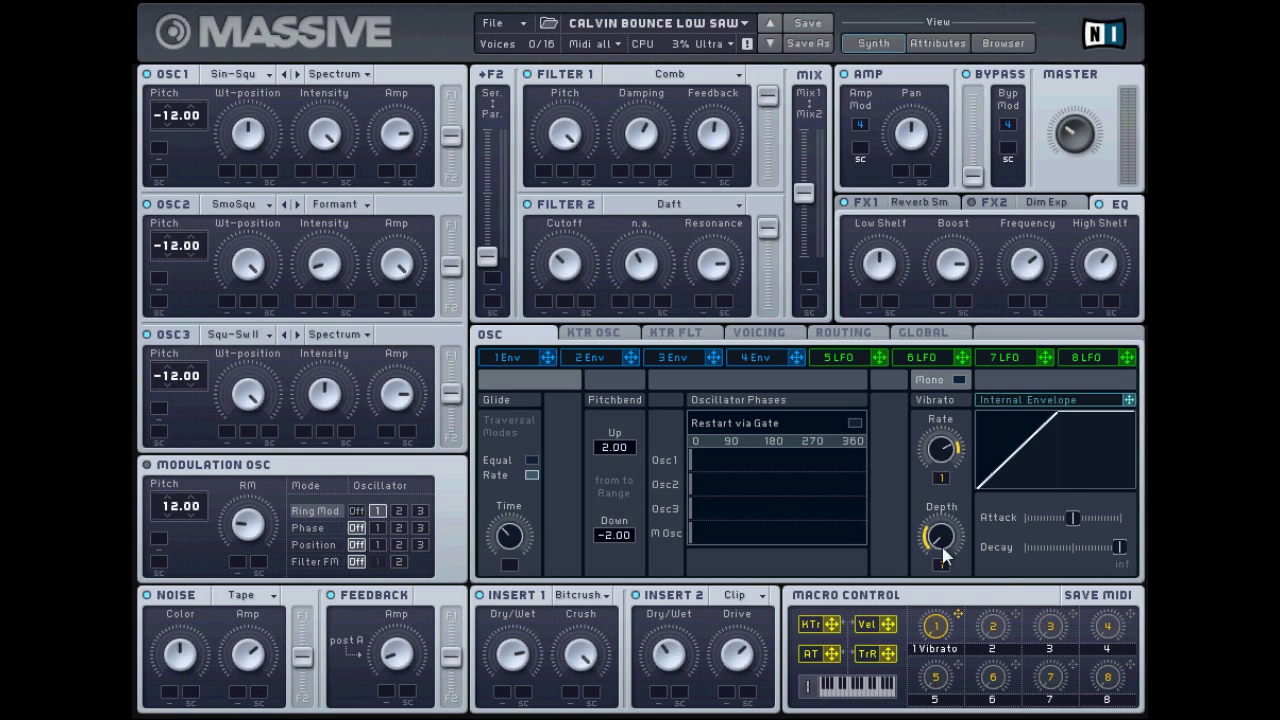
{"action": "left_click", "coordinate": [737, 360]}
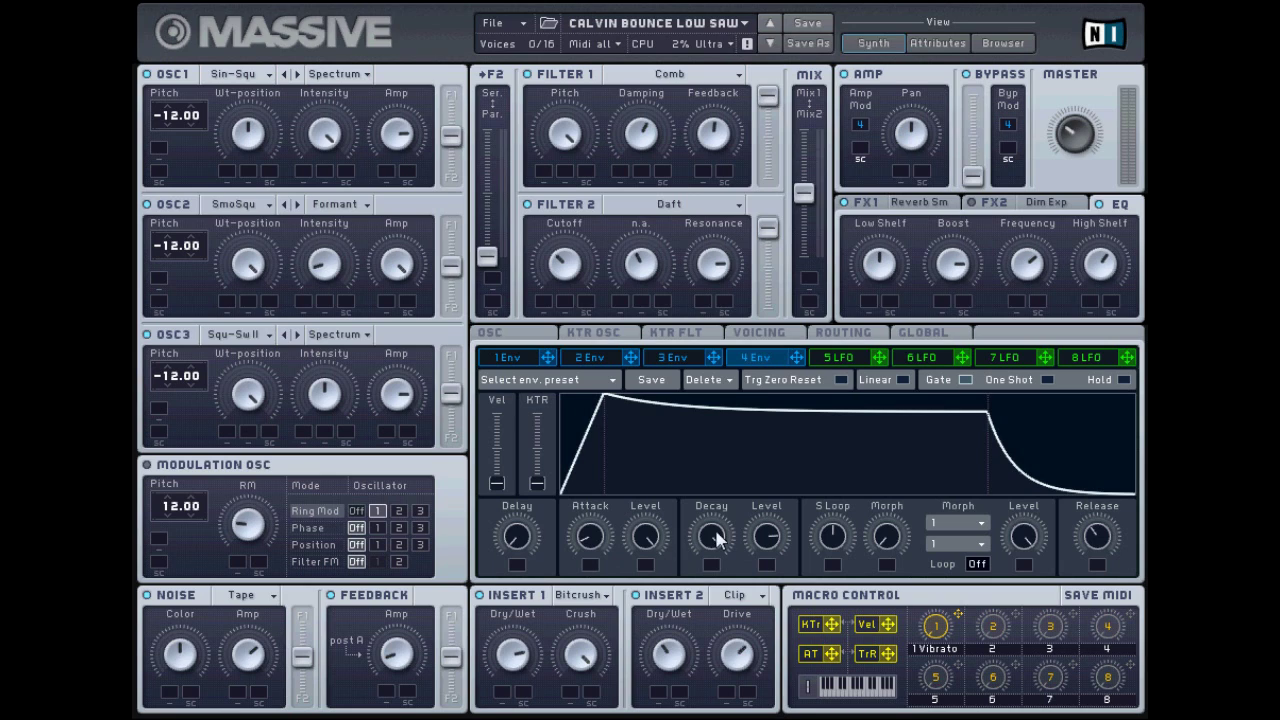
{"action": "left_click_drag", "start_coordinate": [764, 540], "coordinate": [763, 540]}
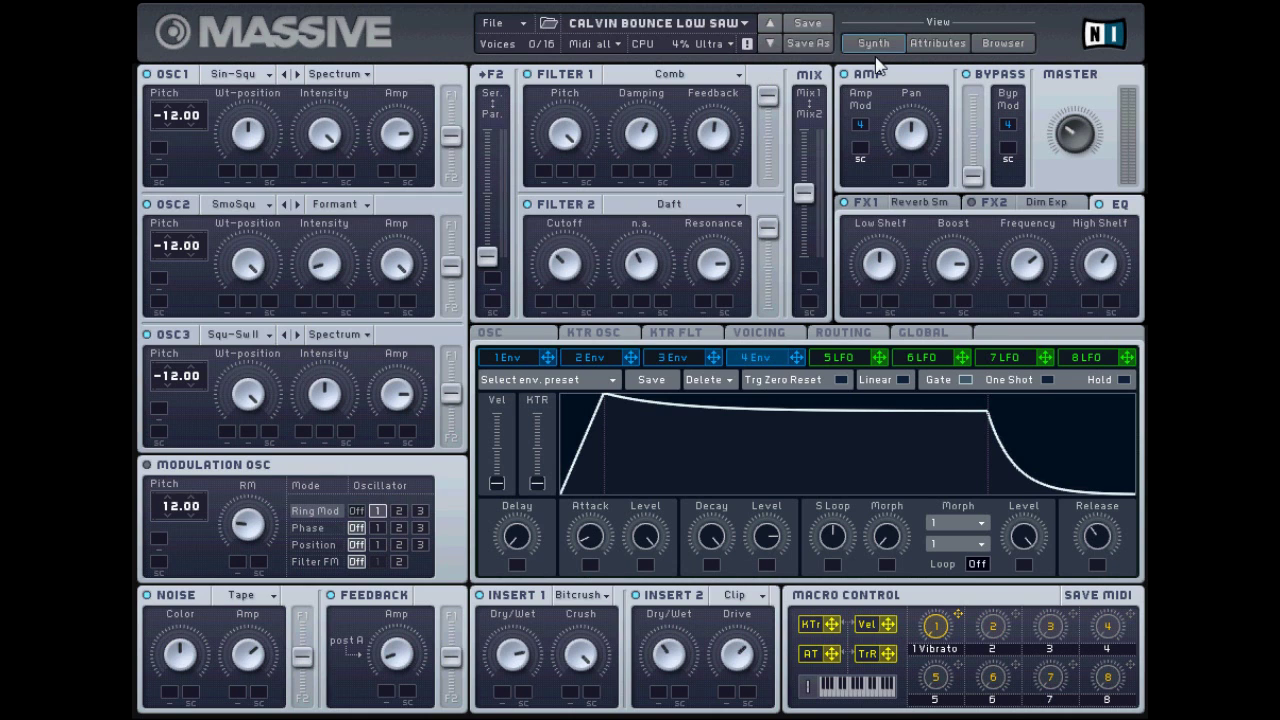
Load the Calvin Bounce High Square preset from the Nyonyxx Massive presets folder and return to the synth view
{"action": "left_click", "coordinate": [1003, 43]}
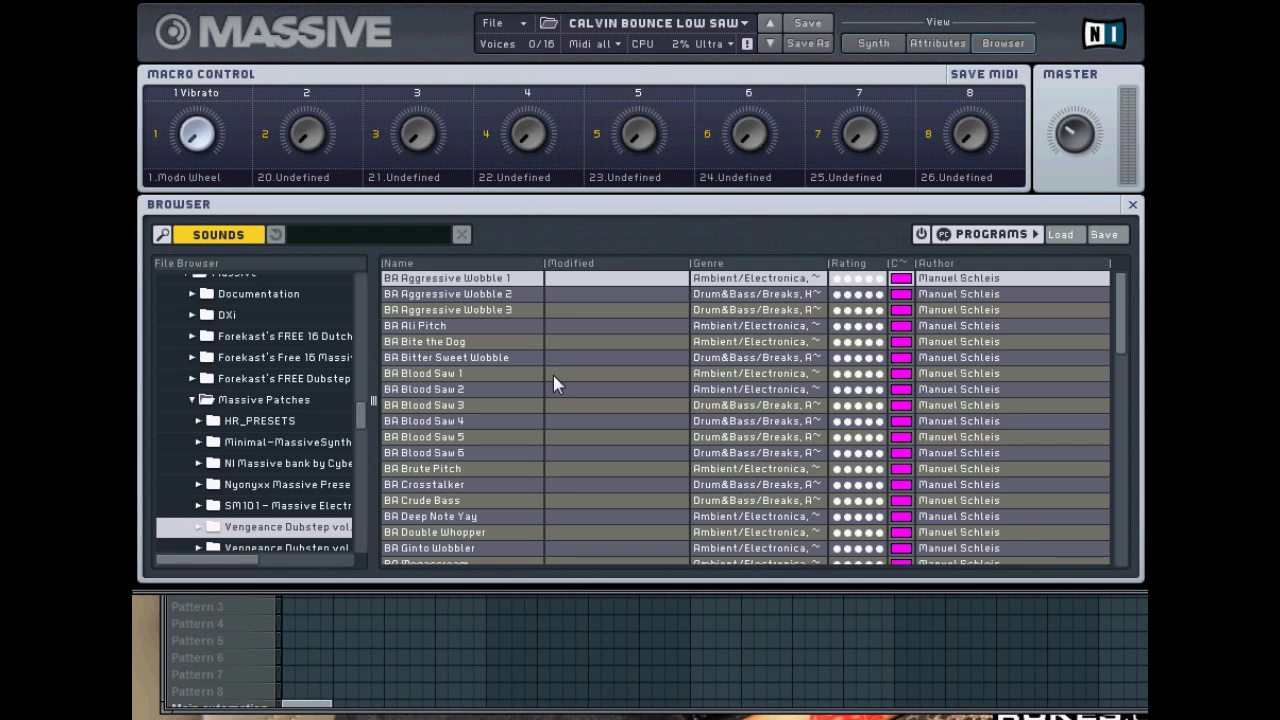
{"action": "left_click", "coordinate": [246, 482]}
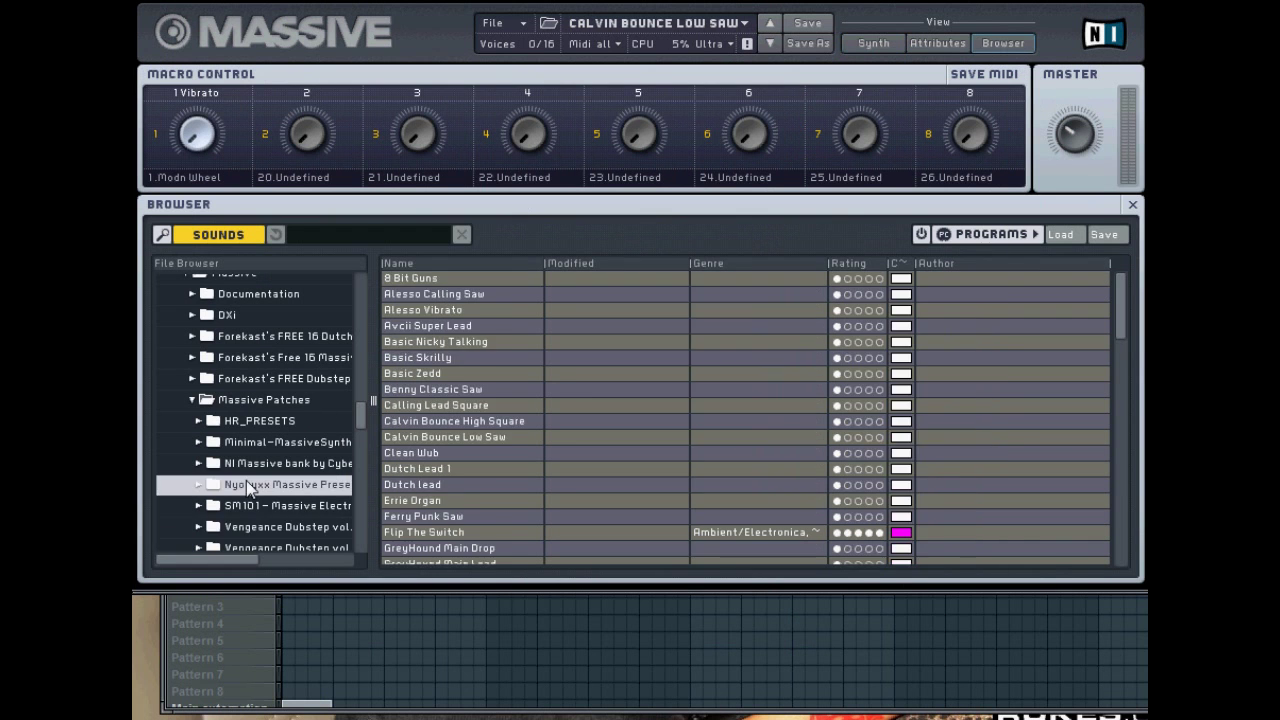
{"action": "left_click", "coordinate": [521, 422]}
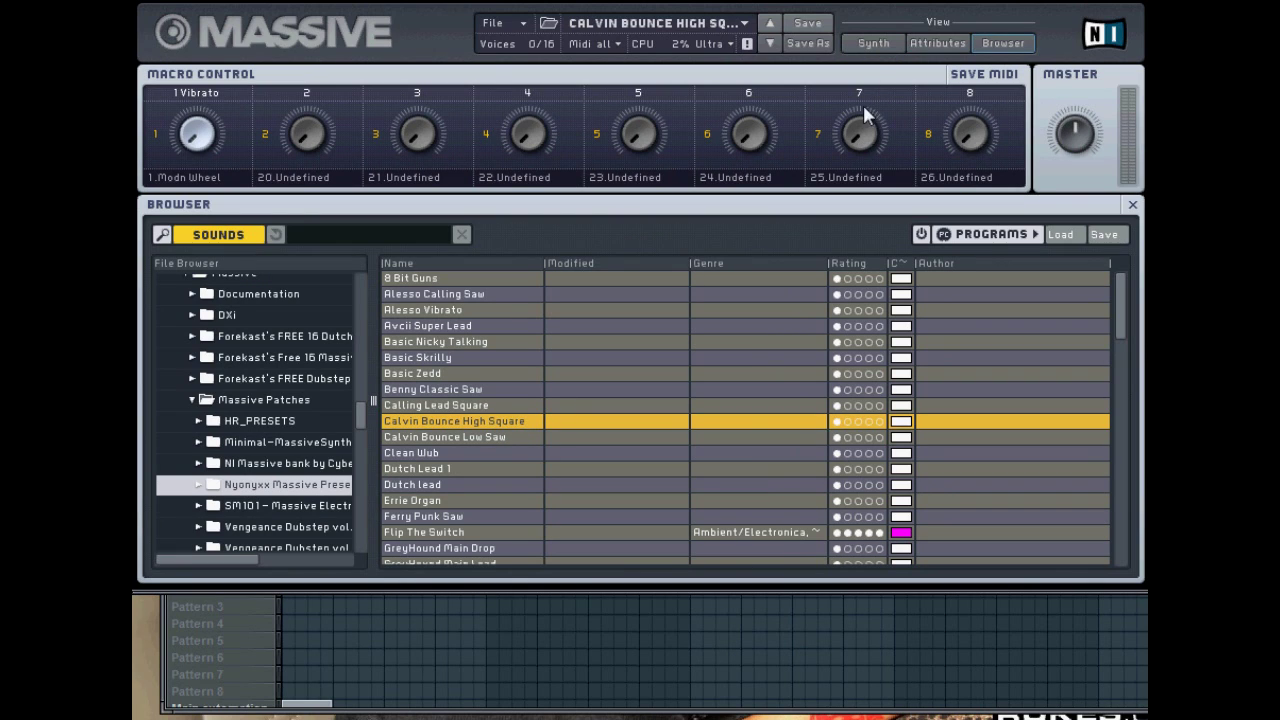
{"action": "left_click", "coordinate": [872, 45]}
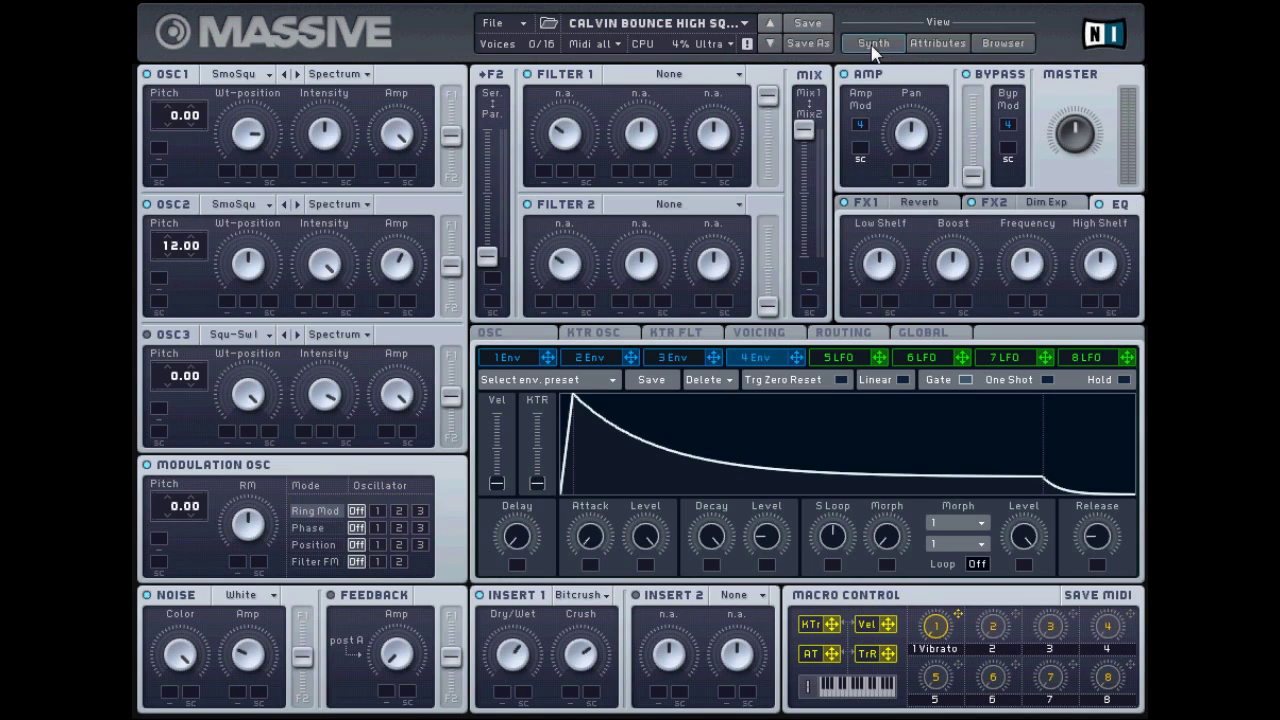
Examine OSC 1's wavetable and intensity, and switch off the modulation oscillator
{"action": "left_click", "coordinate": [244, 78]}
{"action": "left_click", "coordinate": [330, 126]}
{"action": "left_click", "coordinate": [148, 466]}
Review the high square patch's FX1 reverb, FX2 dimension expander and EQ settings
{"action": "left_click", "coordinate": [873, 199]}
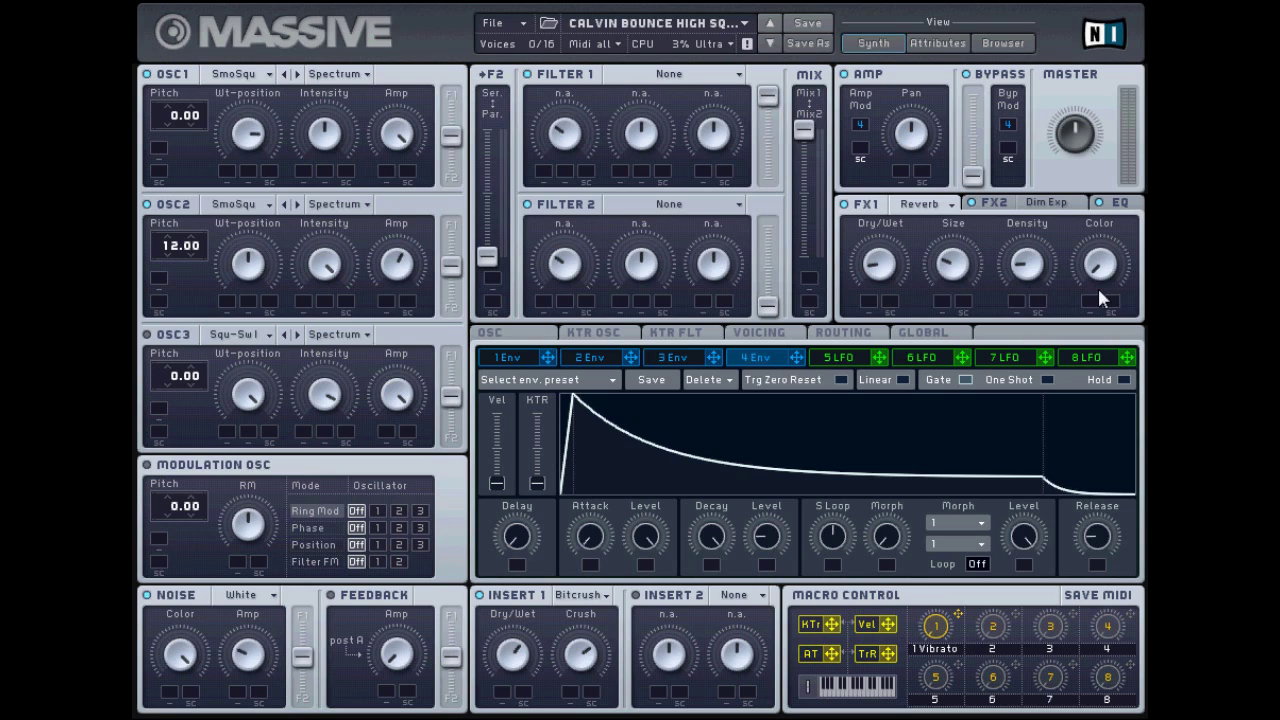
{"action": "left_click", "coordinate": [1005, 203]}
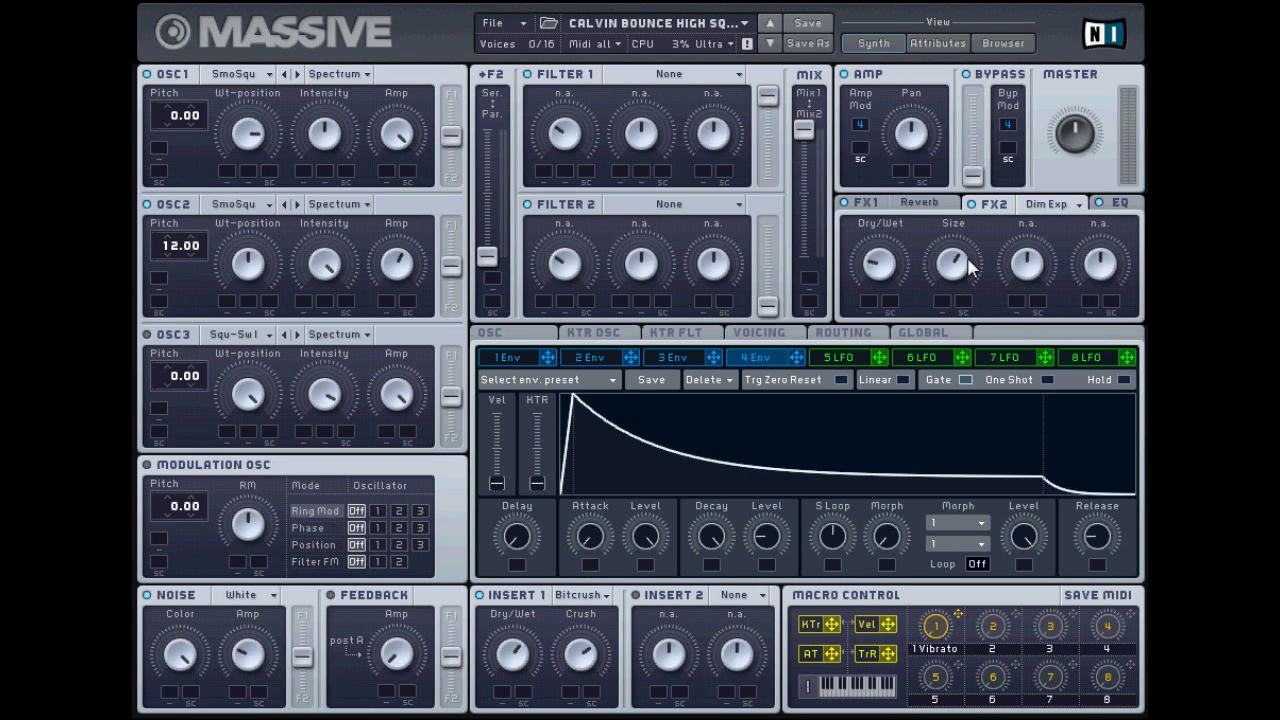
{"action": "left_click", "coordinate": [1137, 204]}
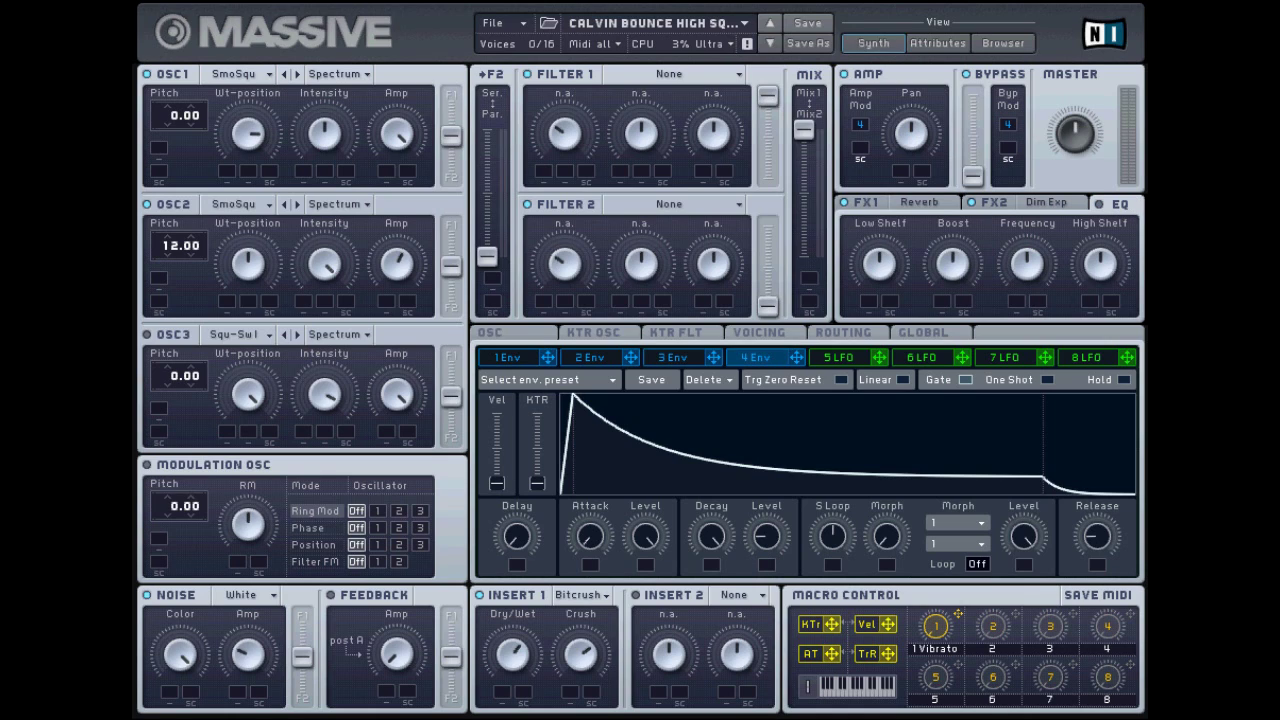
Review the high square patch's voicing, glide and vibrato settings, and envelope 4's decay and level
{"action": "left_click", "coordinate": [748, 338]}
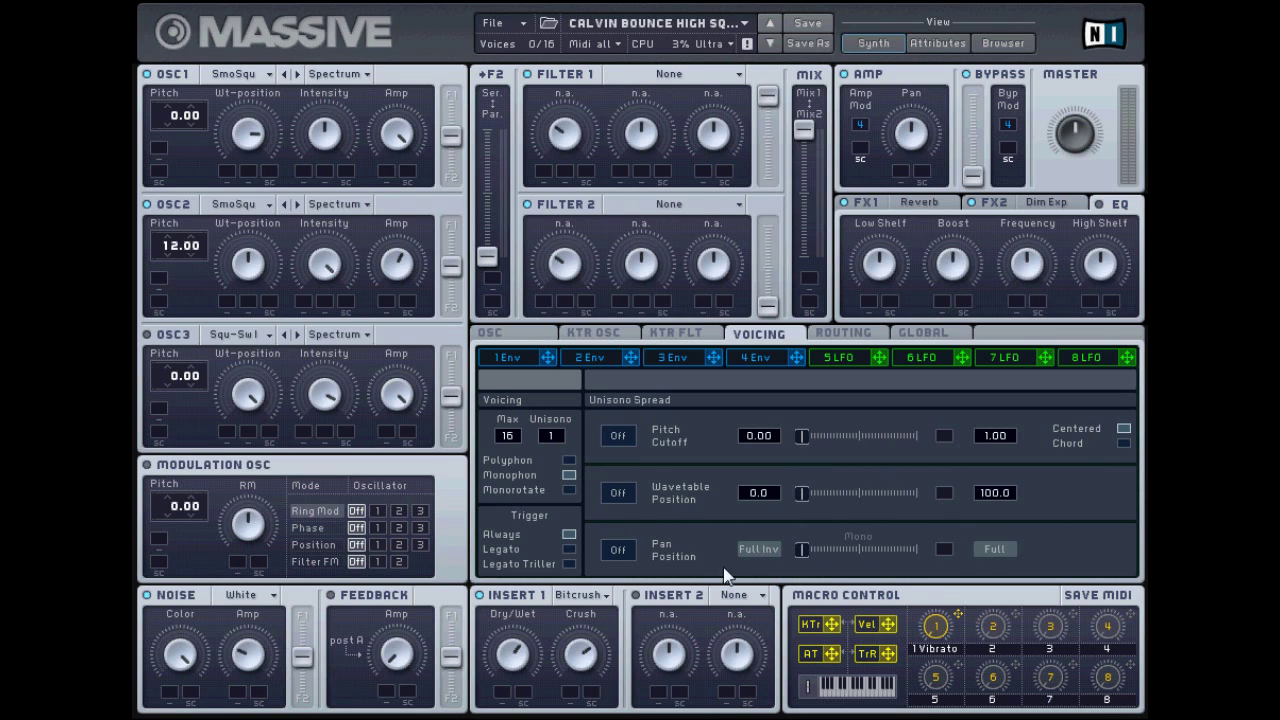
{"action": "left_click", "coordinate": [520, 333]}
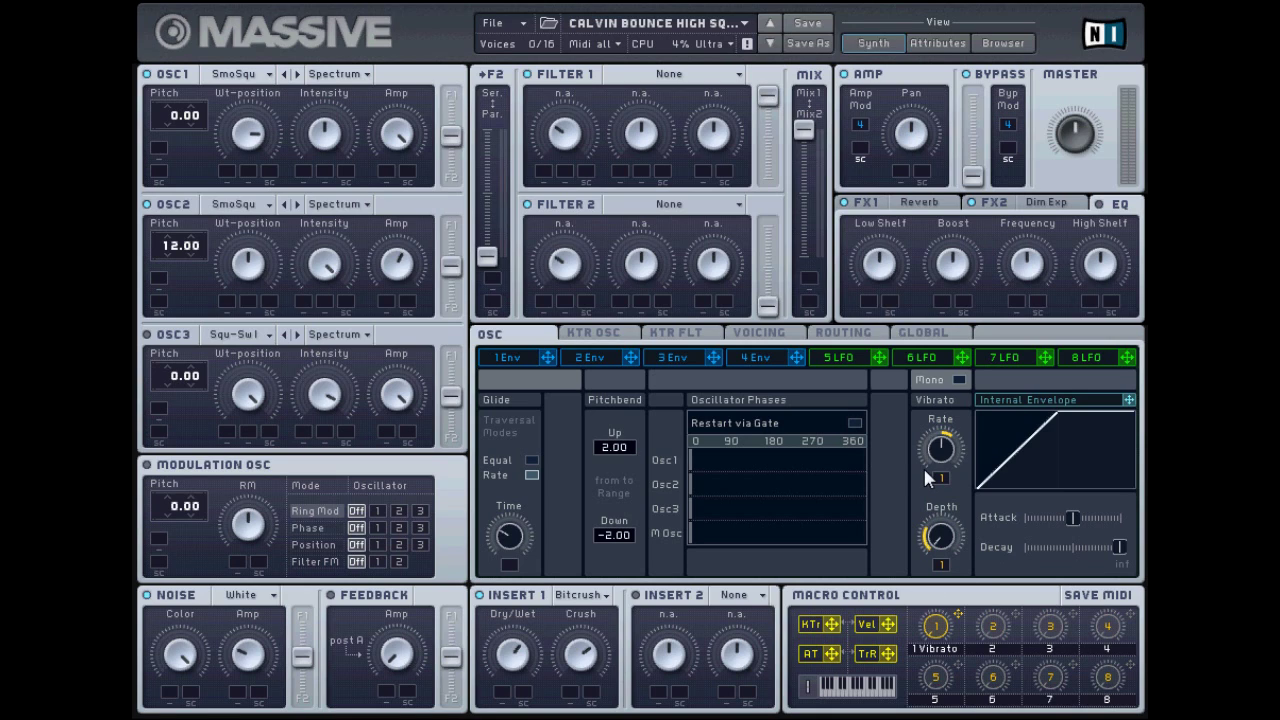
{"action": "left_click", "coordinate": [770, 357]}
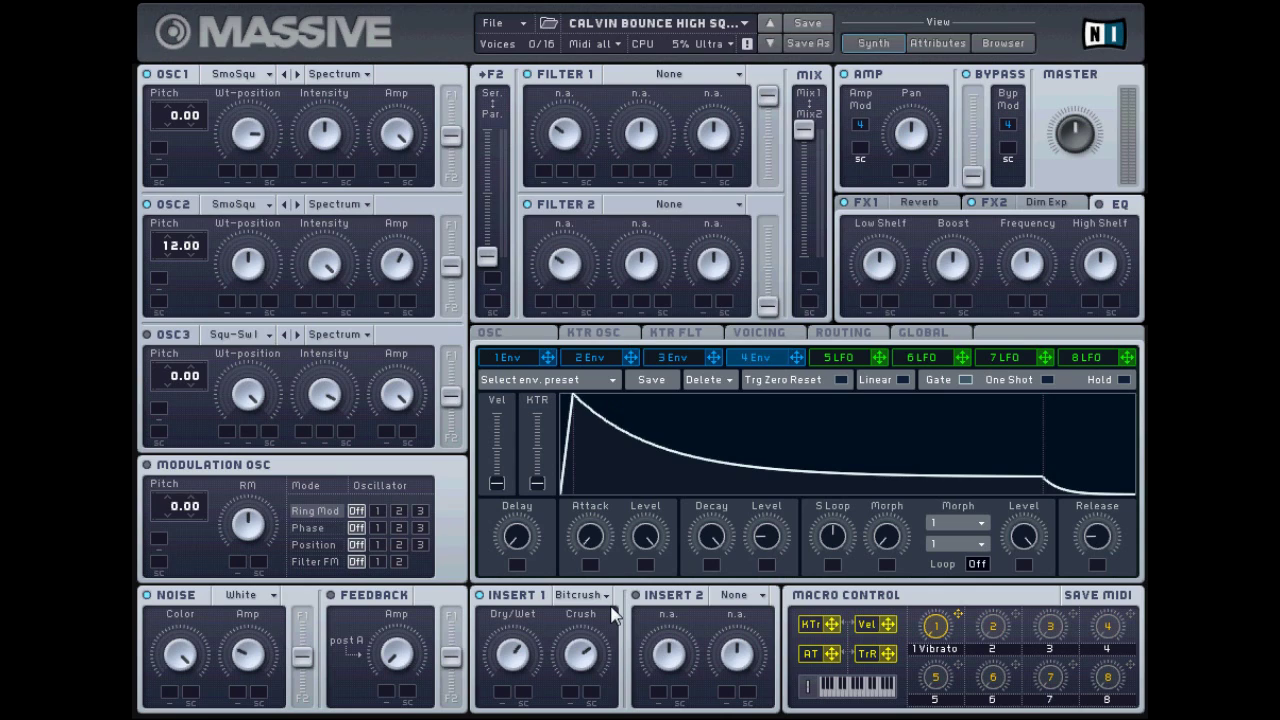
{"action": "left_click_drag", "start_coordinate": [722, 532], "coordinate": [689, 375]}
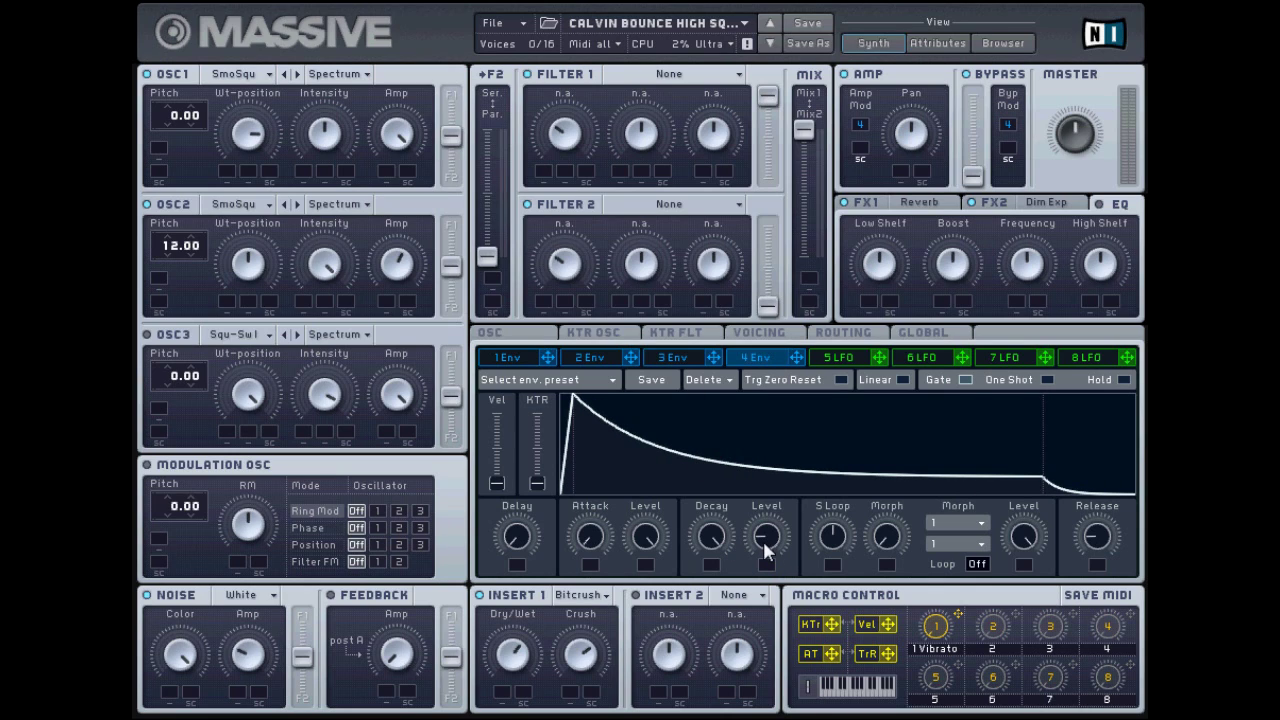